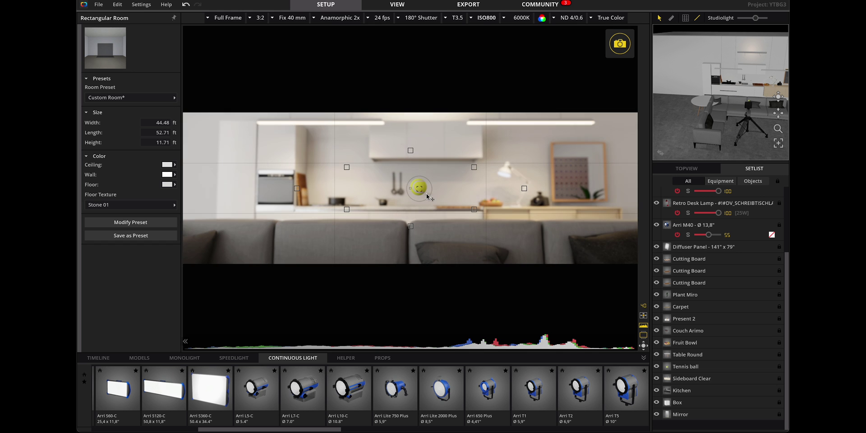
key("space")
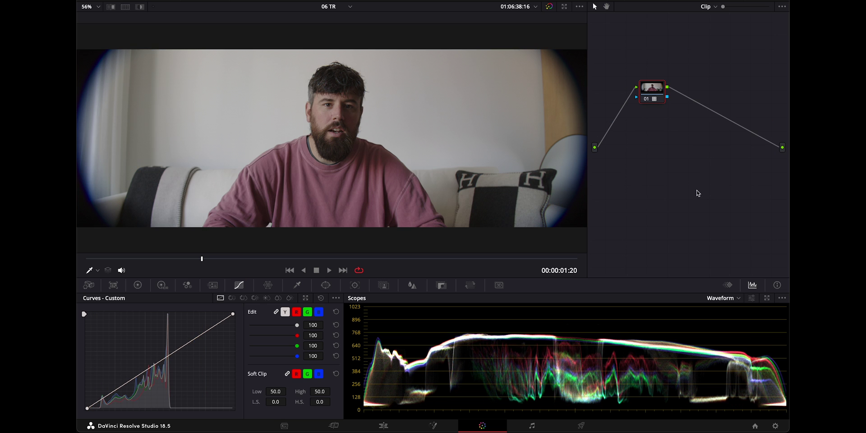
- Add a serial node after node 01 and open Magic Mask for it at the clip's first frame
key("alt+s")
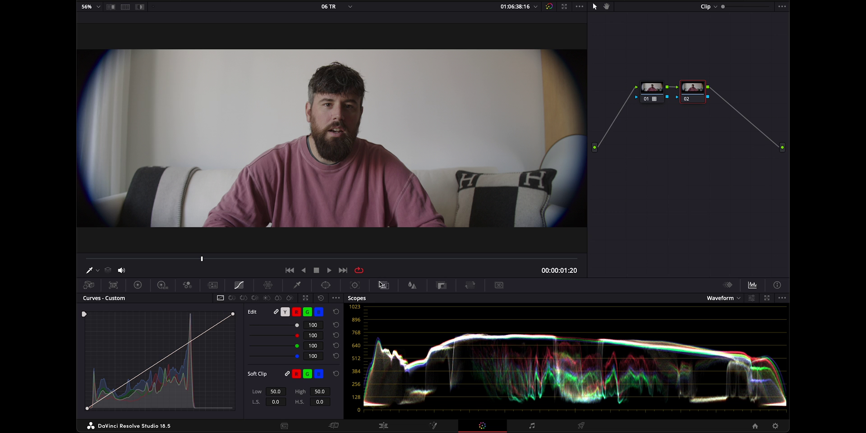
left_click(380, 283)
key("Home")
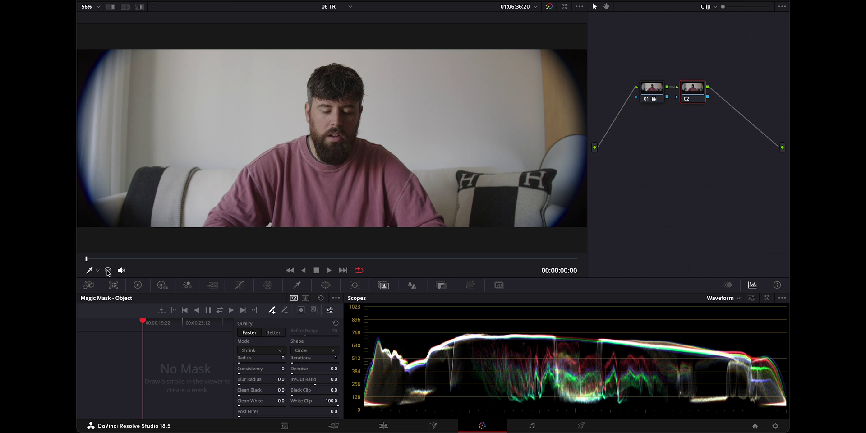
- Draw five Magic Mask strokes on the man, covering his head, torso and both shoulders down to the frame's lower edge
left_click_drag(340, 69, 328, 224)
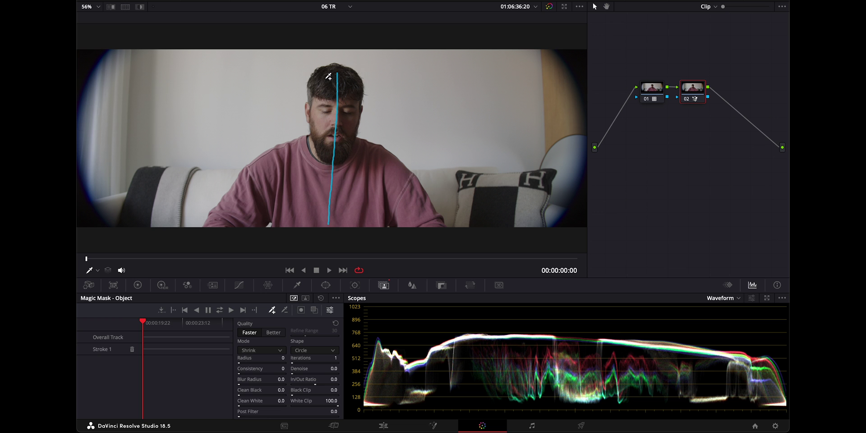
left_click_drag(331, 78, 297, 224)
left_click_drag(309, 145, 232, 225)
left_click_drag(349, 81, 368, 226)
left_click_drag(363, 157, 422, 226)
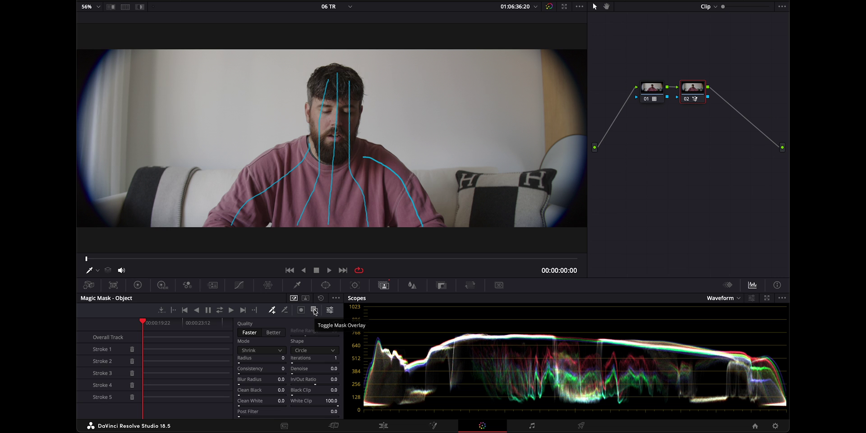
- Check the man's mask with the mask overlay, and switch to the highlight view of the selection
left_click(315, 310)
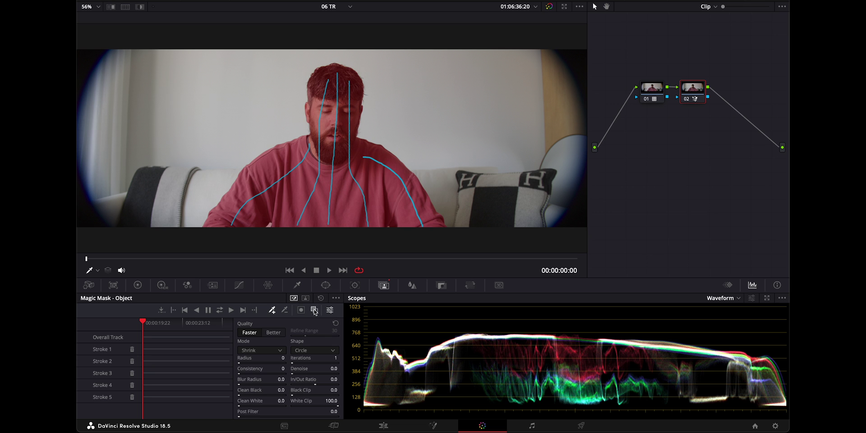
left_click(314, 310)
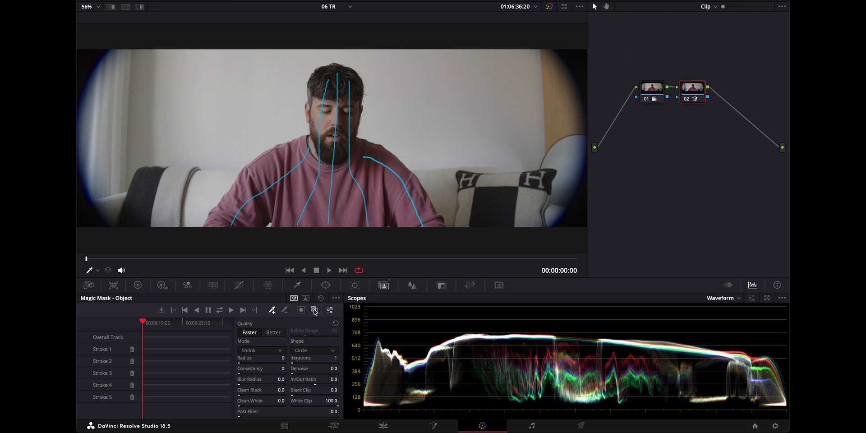
key("shift+h")
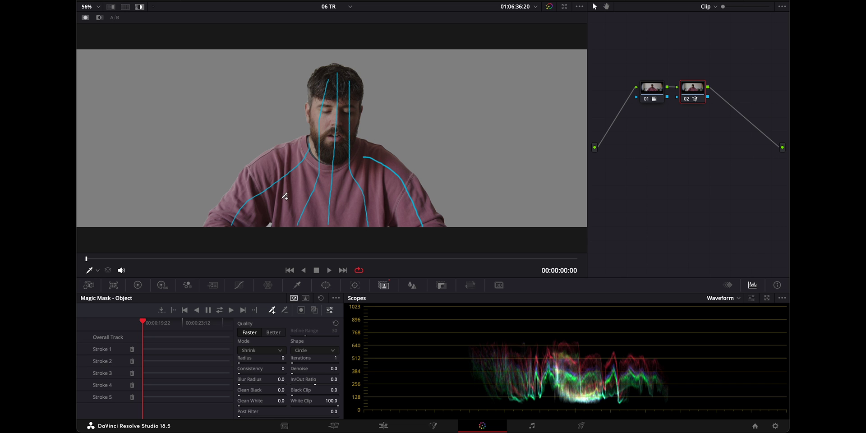
- Exclude the small background gaps beside the arms at the shirt's lower edge with subtracting mask strokes
scroll(273, 206, "up", 5)
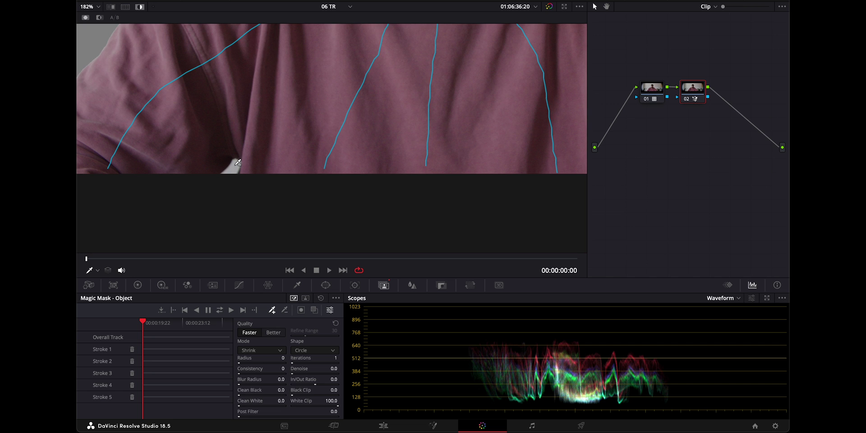
left_click_drag(235, 165, 232, 173)
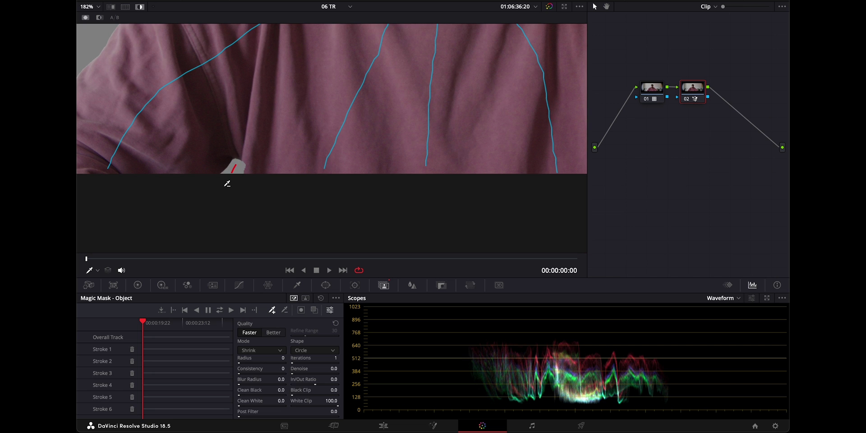
scroll(392, 153, "up", 2)
left_click(454, 207)
scroll(271, 150, "down", 5)
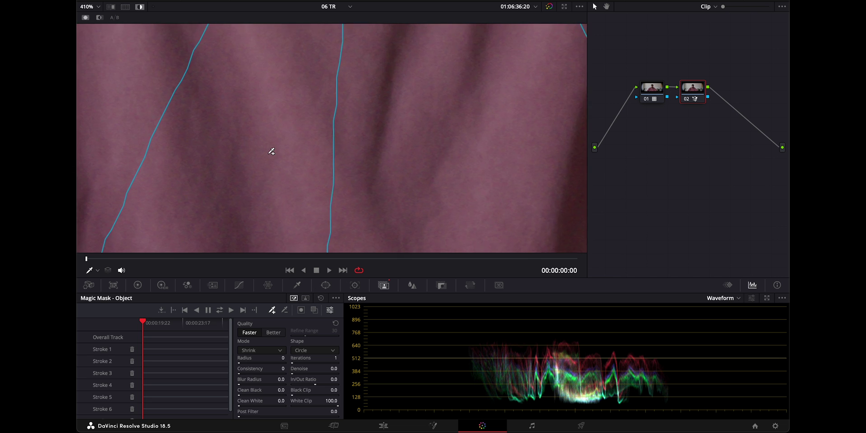
- Compare the mask edges at Faster and Better quality, leaving the Magic Mask quality on Better
scroll(272, 152, "up", 3)
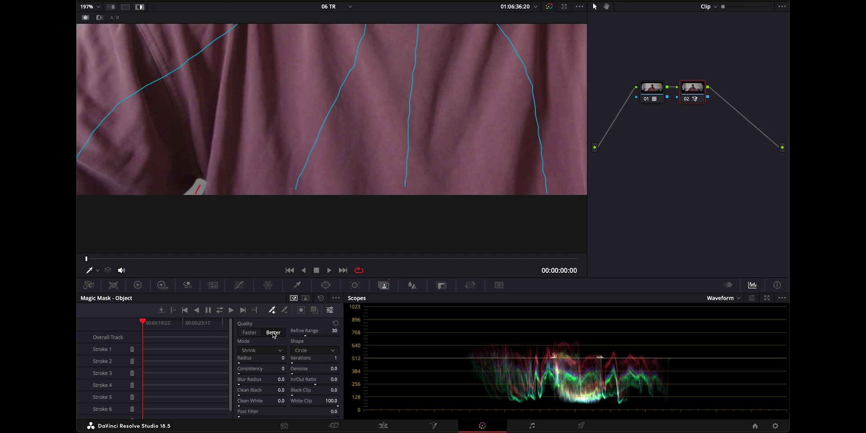
left_click(249, 333)
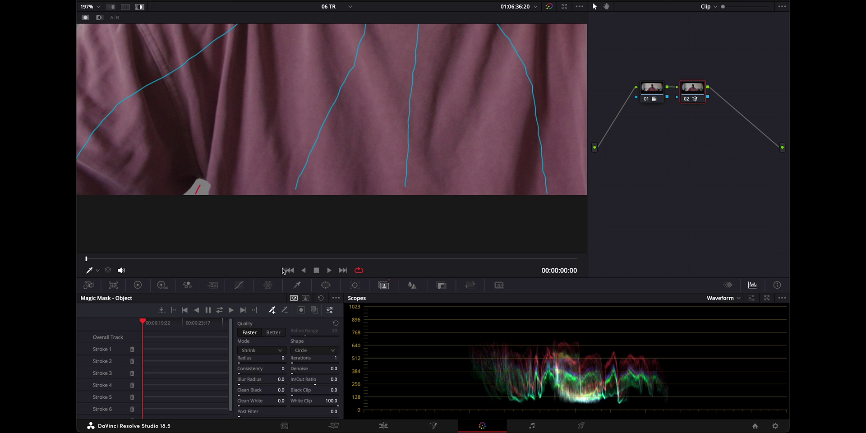
left_click(279, 333)
scroll(403, 129, "down", 10)
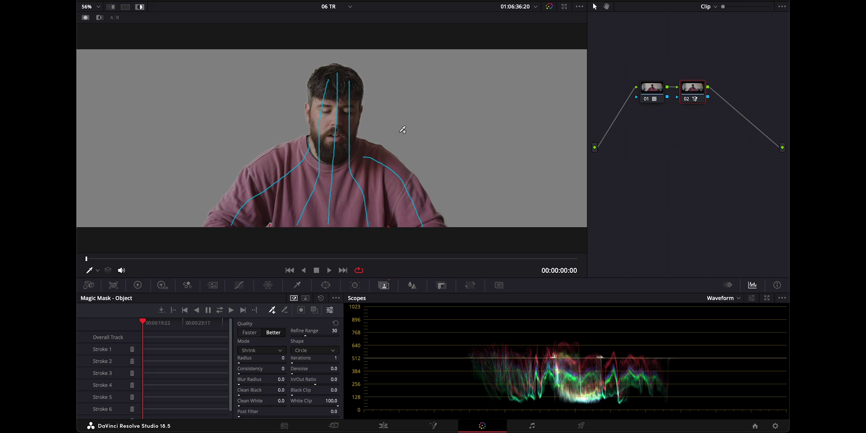
scroll(403, 130, "up", 10)
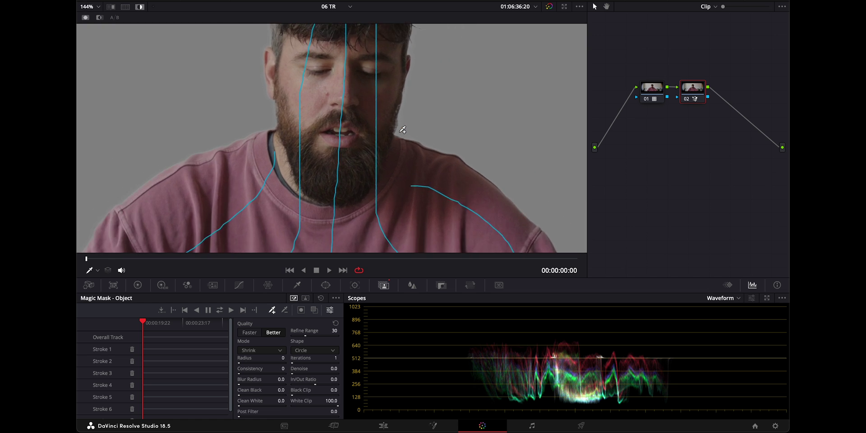
scroll(403, 129, "down", 2)
scroll(403, 129, "down", 10)
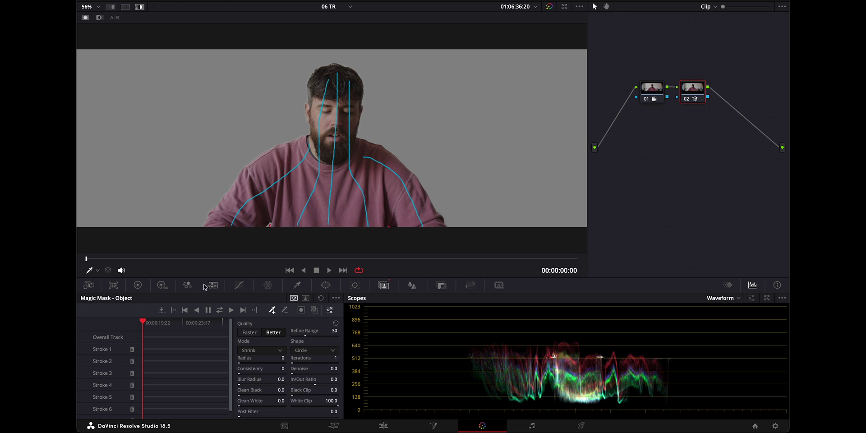
- Track the mask in both directions through the whole clip, inspect its hair edges around 00:00:02:01, and turn off the highlight view
left_click(218, 311)
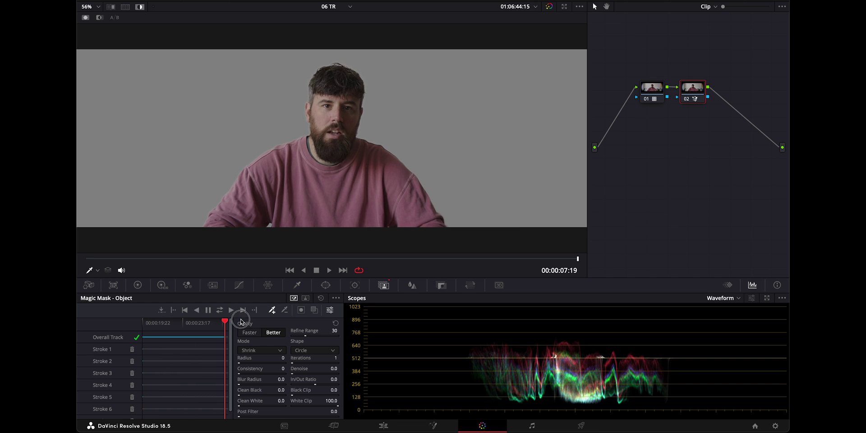
left_click_drag(241, 322, 176, 322)
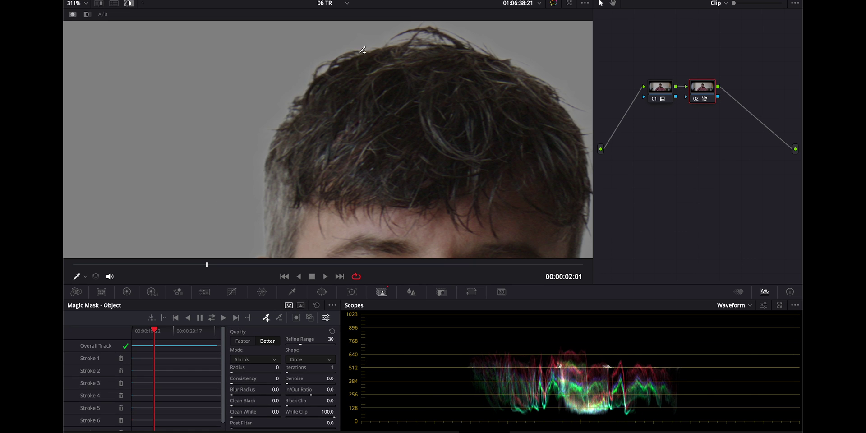
key("shift+h")
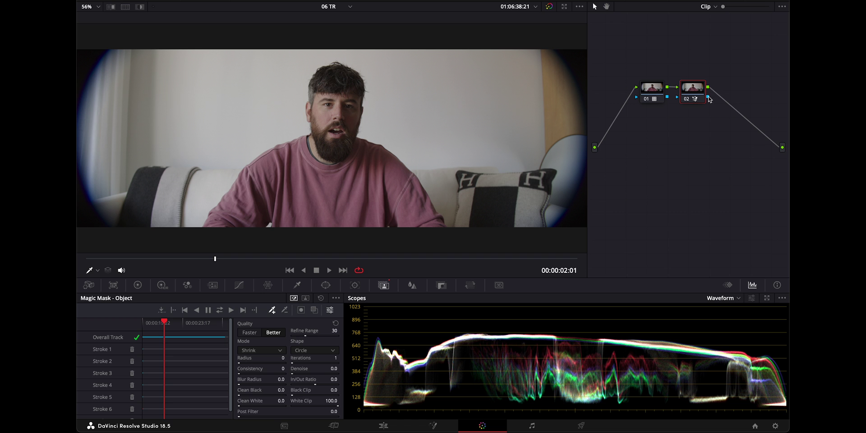
- Route node 02's key output to the node graph's output and limit the render range to the first clip
left_click_drag(709, 97, 784, 148)
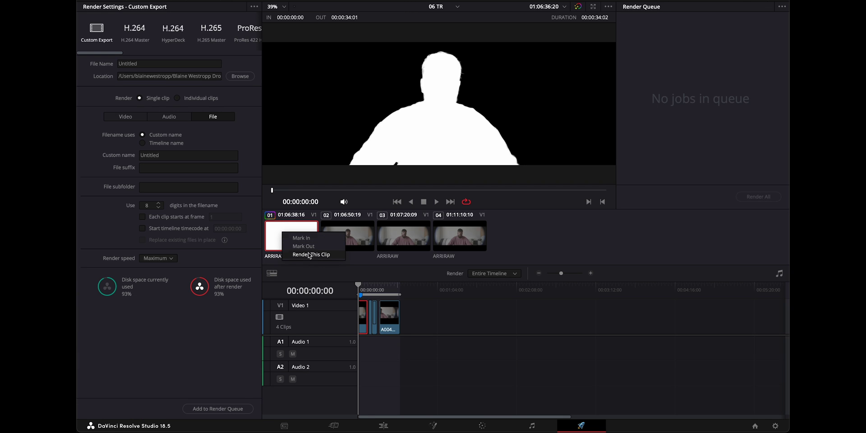
left_click(310, 255)
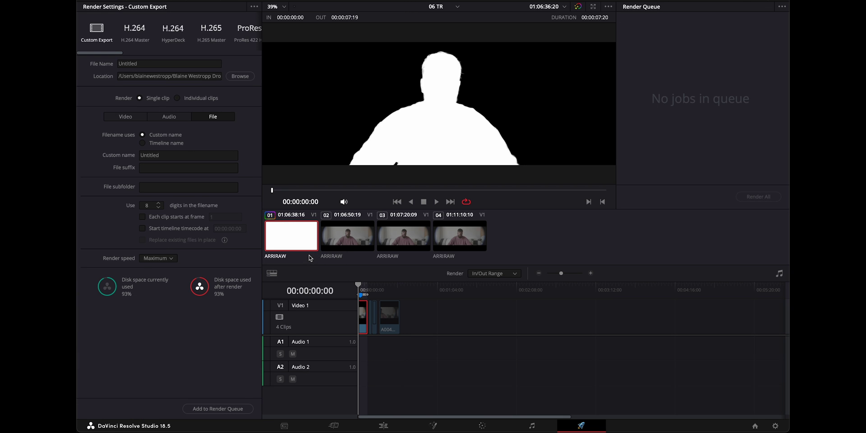
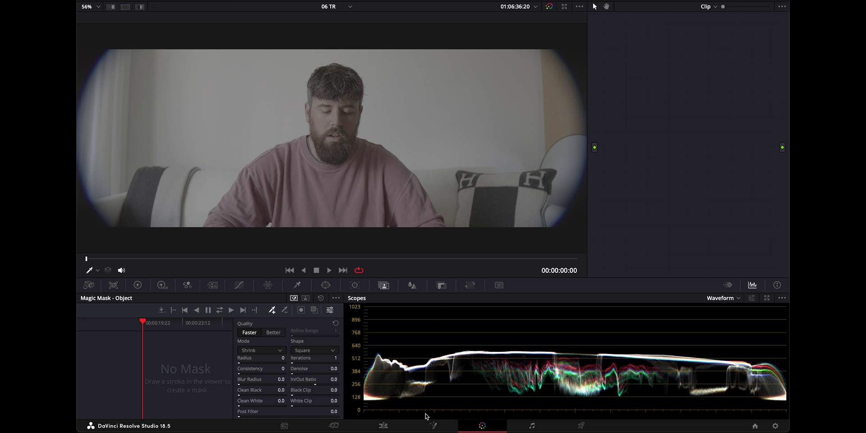
- Convert the first clip on the edit timeline into a new Fusion clip and open it in Fusion
left_click(385, 425)
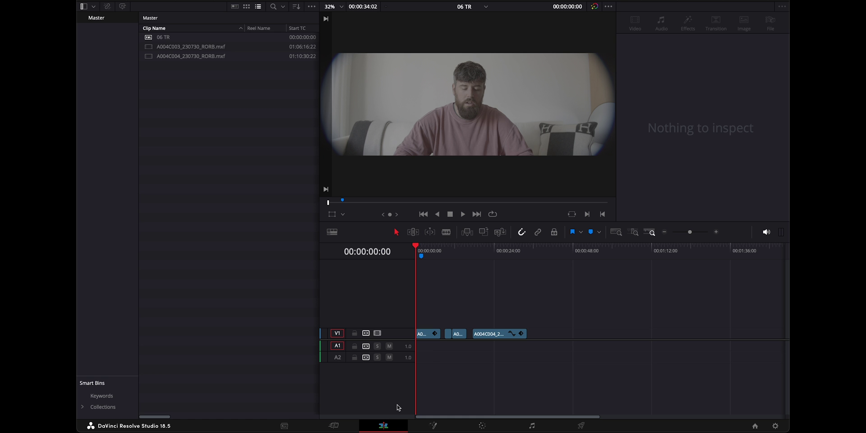
right_click(424, 335)
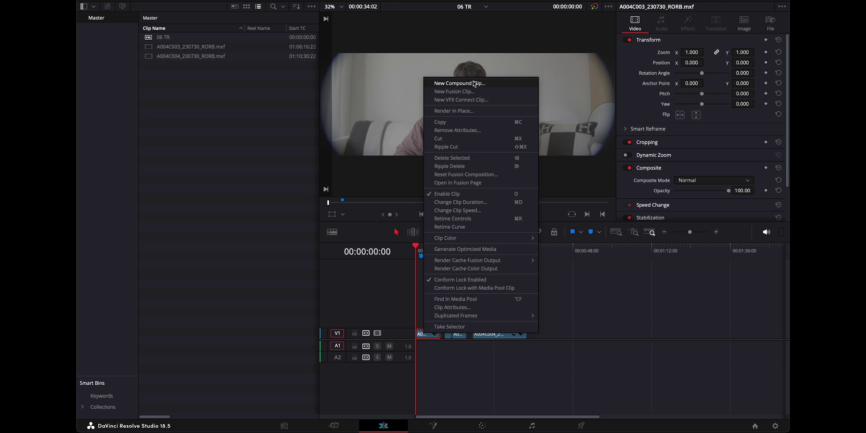
left_click(453, 92)
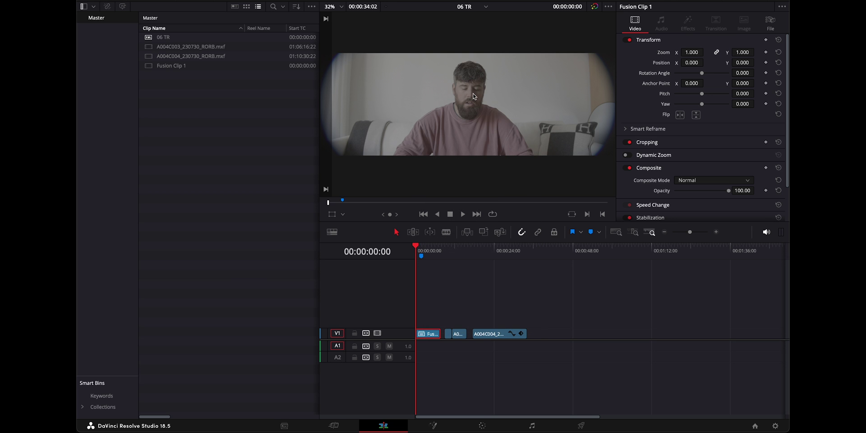
left_click(434, 425)
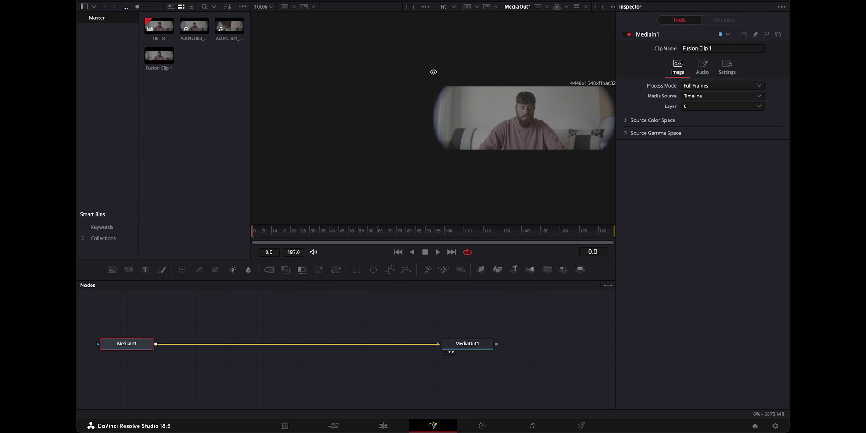
- Add the rendered V1-0001 matte clip to the Fusion node graph and connect it to MediaIn1's effect mask input
left_click_drag(434, 71, 221, 122)
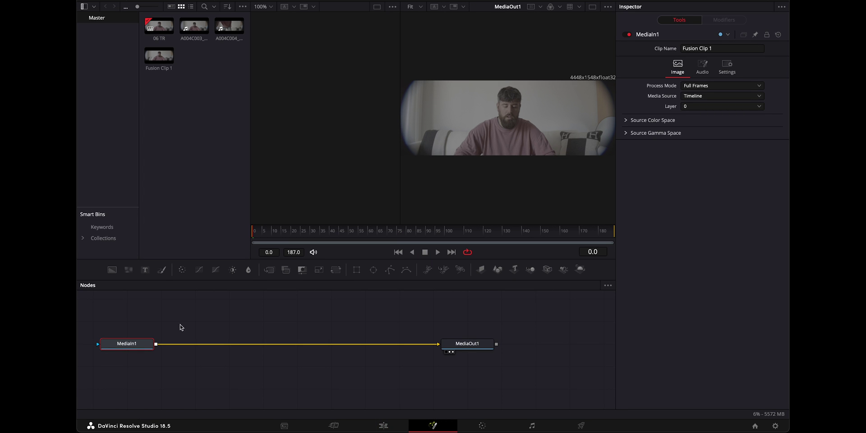
left_click_drag(118, 345, 222, 132)
left_click_drag(193, 61, 197, 347)
left_click_drag(225, 347, 276, 344)
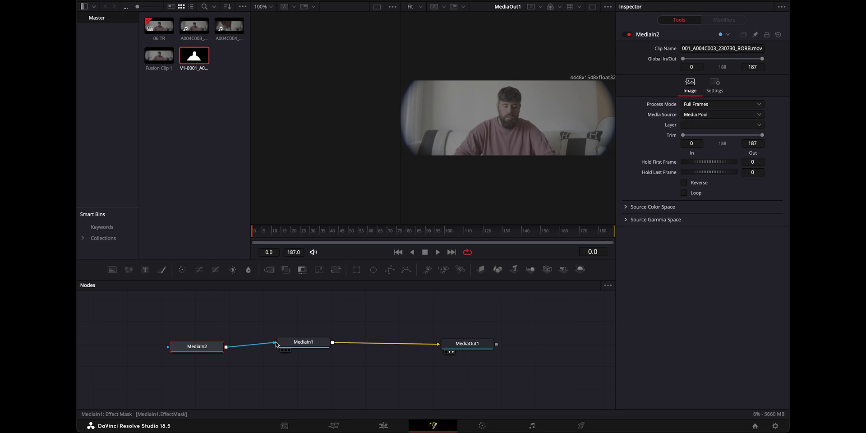
- Set MediaIn1's mask channel to Red so the matte cuts out the man's background
left_click(310, 345)
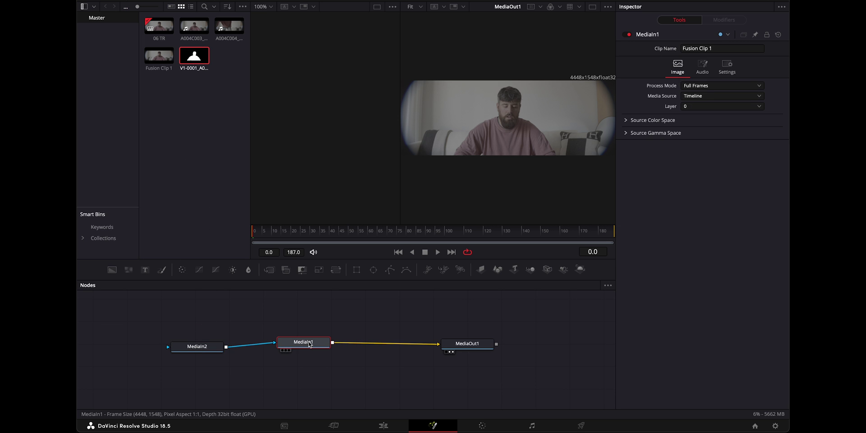
left_click(727, 65)
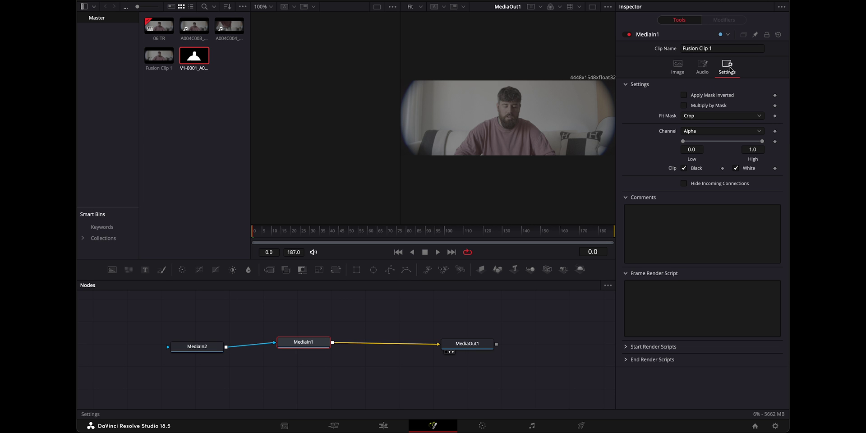
left_click(702, 132)
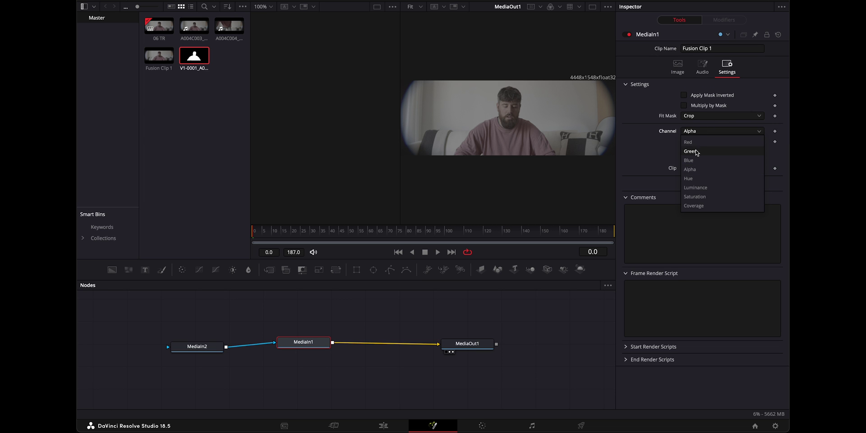
left_click(689, 142)
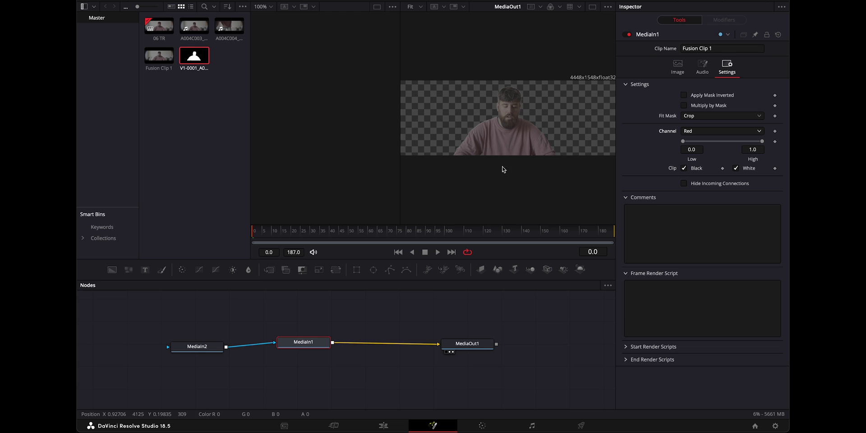
- Switch to Photoshop and check the kitchen background's pixel dimensions in Image Size
left_click(161, 144)
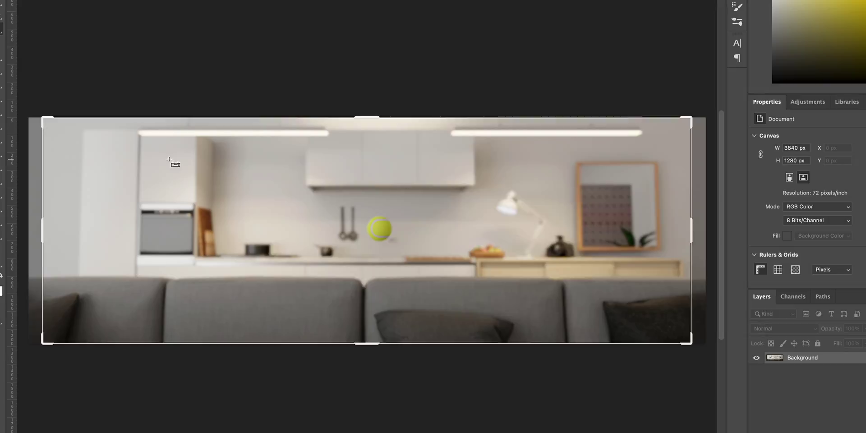
key("super+alt+i")
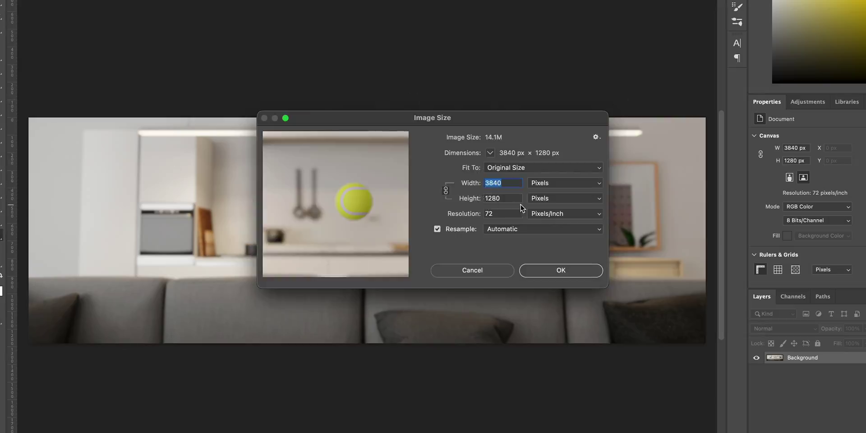
key("Escape")
key("c")
key("super+Tab")
key("super+Tab")
key("super+Tab")
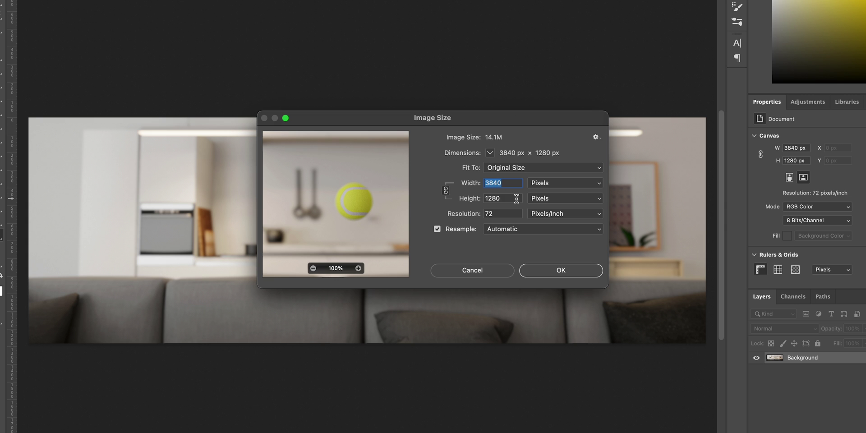
- Resize the kitchen image to a height of 1548 px, crop it to 4448 × 1548 px, and check the new dimensions
key("Tab")
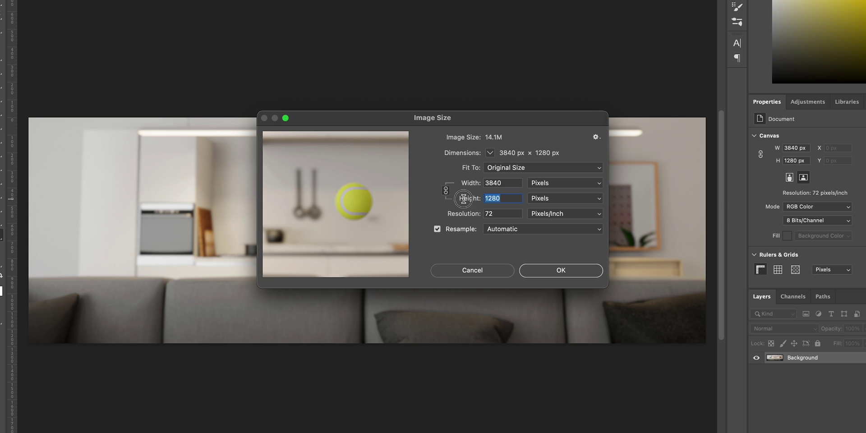
type("1548")
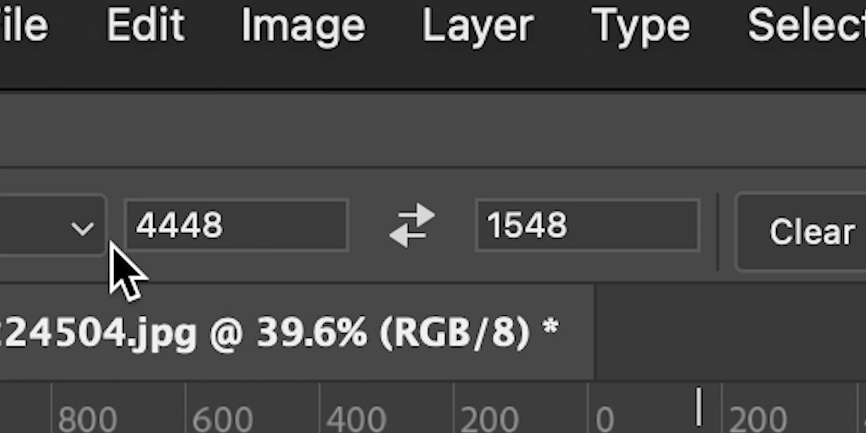
left_click(341, 226)
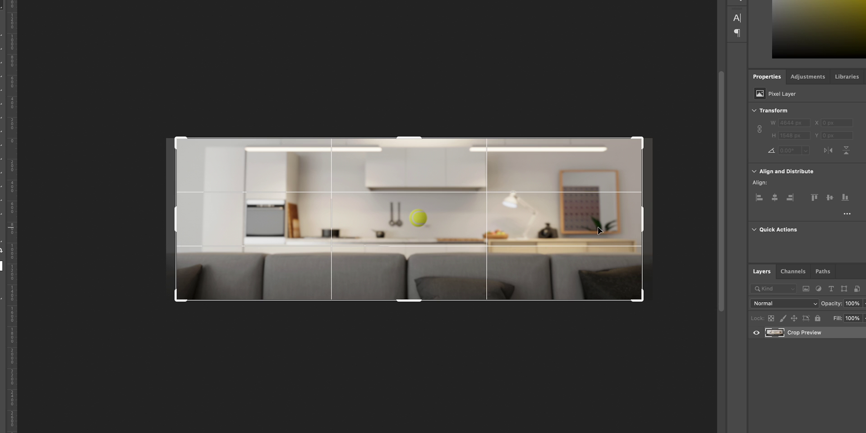
left_click_drag(598, 231, 586, 228)
key("Return")
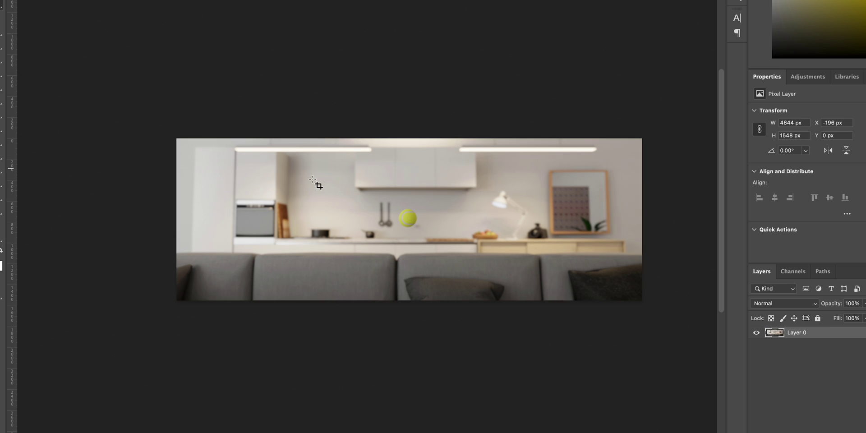
key("super+alt+i")
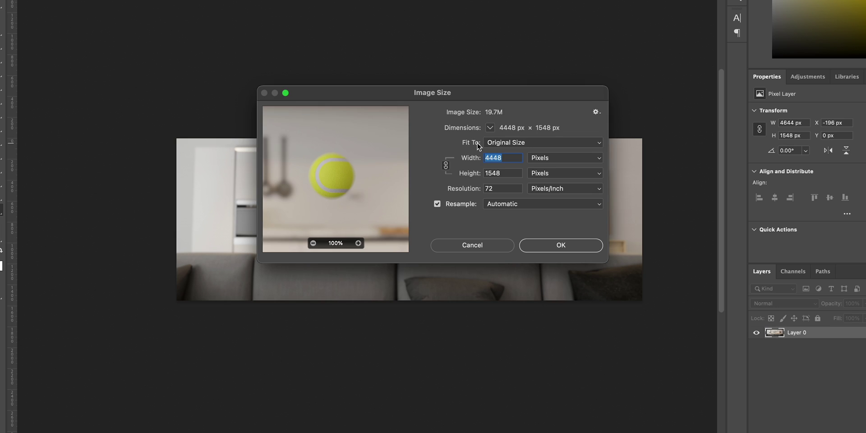
left_click(565, 247)
- Flatten the cropped kitchen image and save it as a baseline JPEG at maximum quality 12
right_click(799, 335)
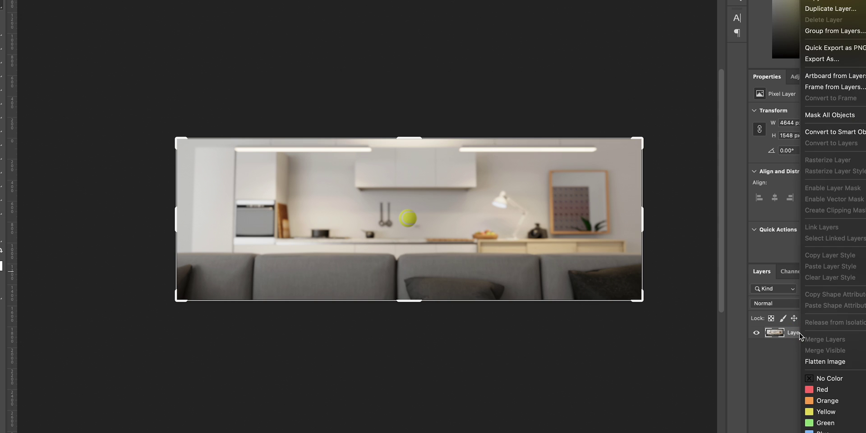
left_click(812, 361)
key("super+s")
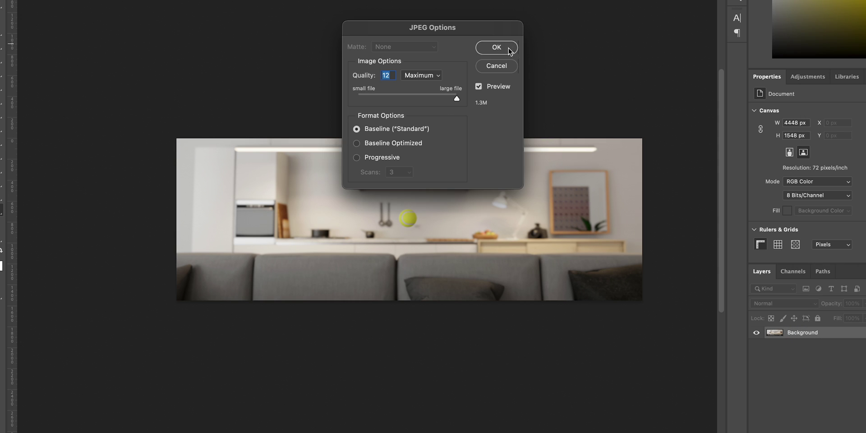
left_click(510, 50)
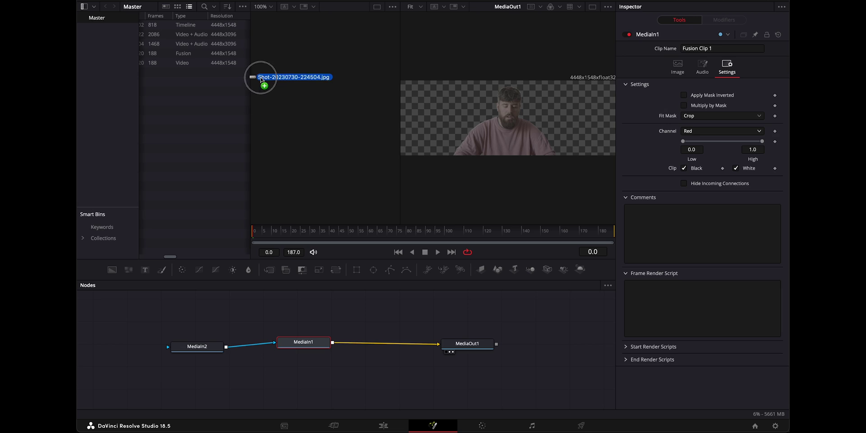
- Import Shot-20230730-224504.jpg into DaVinci Resolve and apply a Color Space Transform with ARRI Wide Gamut 3 and ARRI LogC3 output to its node
left_click_drag(263, 81, 189, 142)
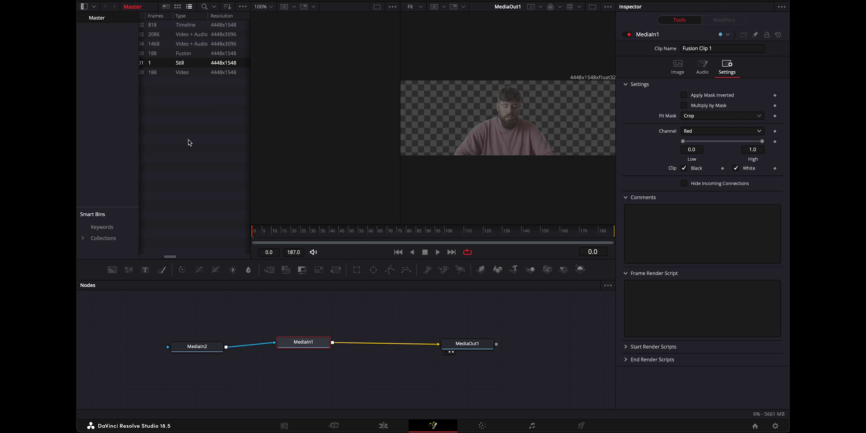
left_click(482, 426)
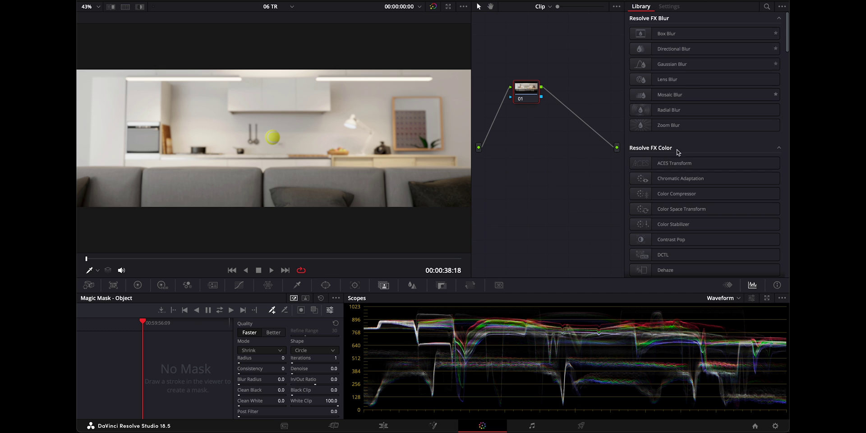
left_click_drag(668, 209, 527, 93)
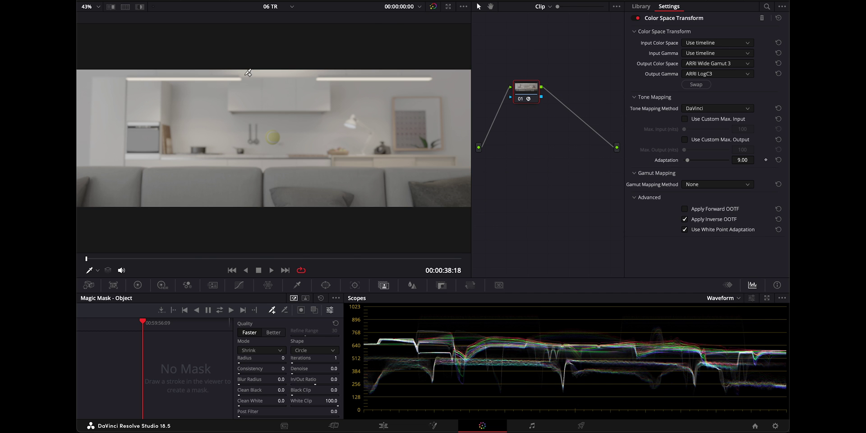
- Return to the Fusion composition, import the exported log still 01_1.5.1.jpg, and add it to the node graph below MediaIn1
left_click(433, 426)
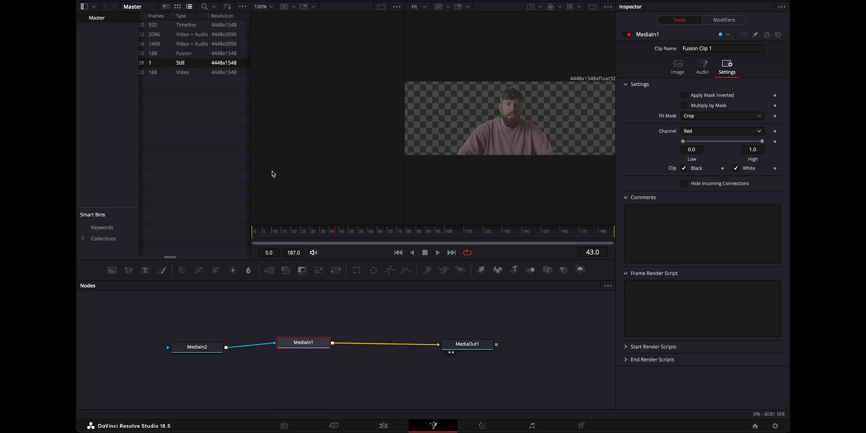
left_click_drag(271, 174, 193, 155)
scroll(193, 155, "left", 5)
left_click_drag(175, 27, 305, 383)
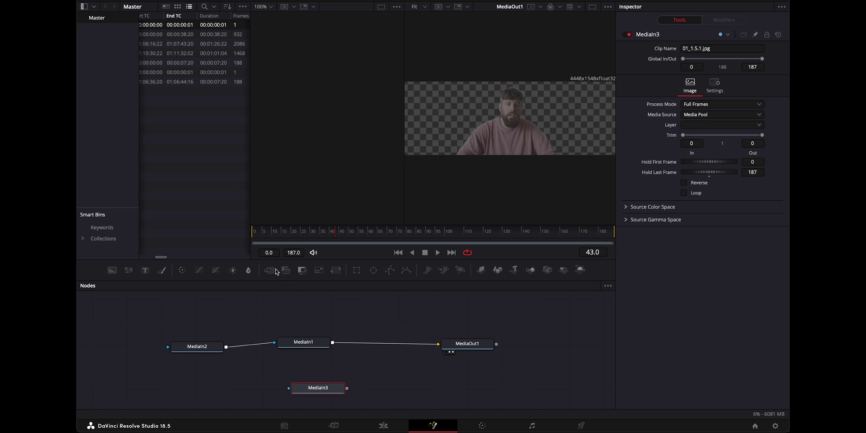
- Insert a Merge node before MediaOut1 with MediaIn1 as the foreground and the kitchen still MediaIn3 as the background
left_click_drag(269, 270, 391, 343)
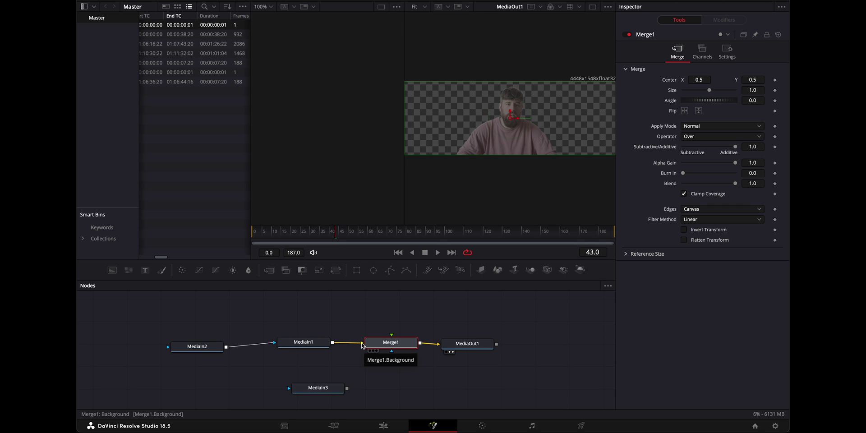
left_click_drag(362, 346, 393, 337)
left_click_drag(347, 389, 392, 336)
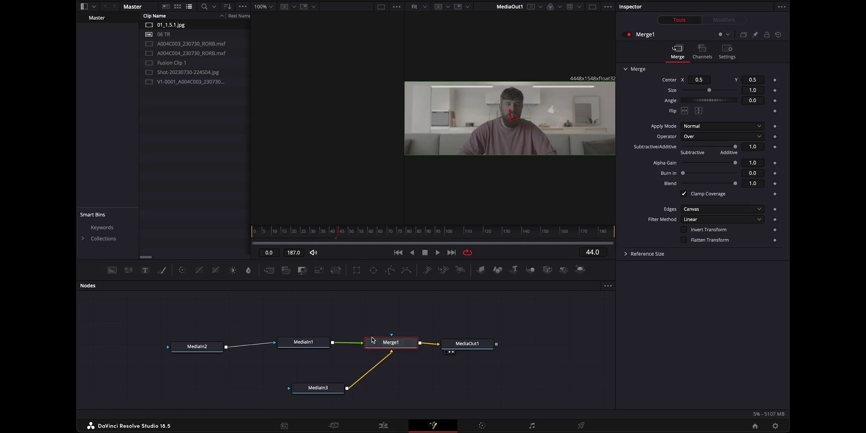
- Add a serial node after node 06 in the composite's color grade and lower its Gamma to -0.04
left_click(482, 427)
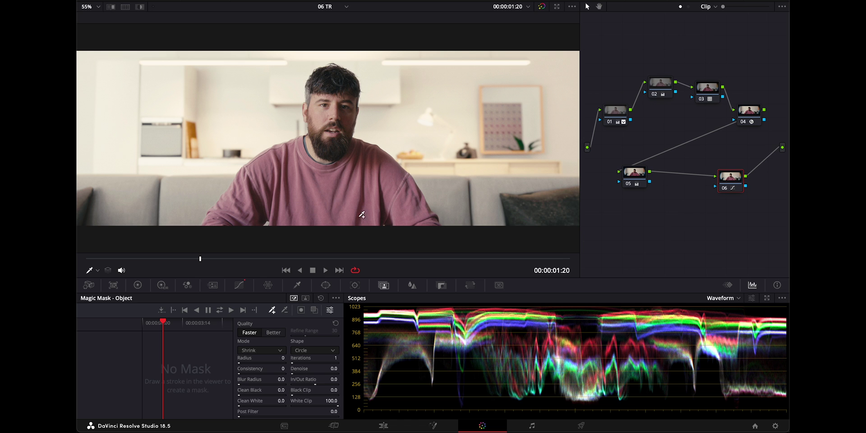
left_click(634, 177)
left_click(730, 178)
key("alt+o")
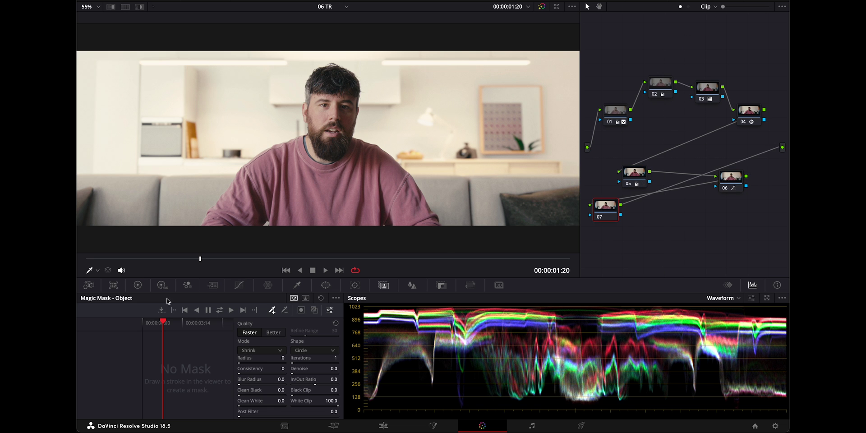
left_click(138, 286)
left_click_drag(205, 396, 190, 396)
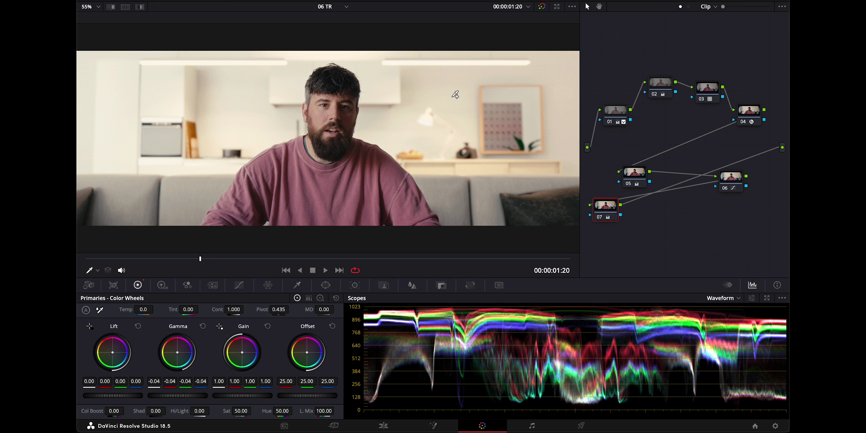
- Insert Color Curves after MediaIn3 in Fusion and pull the curve's midpoint down to about In 0.56, Out 0.44 to darken the kitchen
left_click(432, 425)
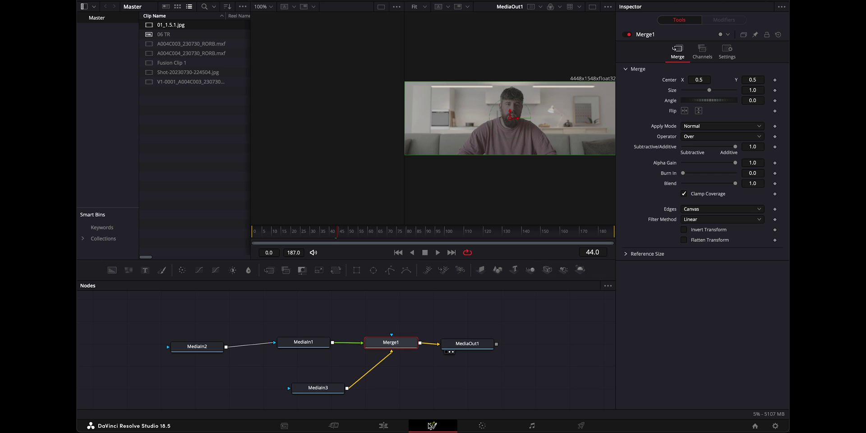
left_click_drag(323, 392, 306, 389)
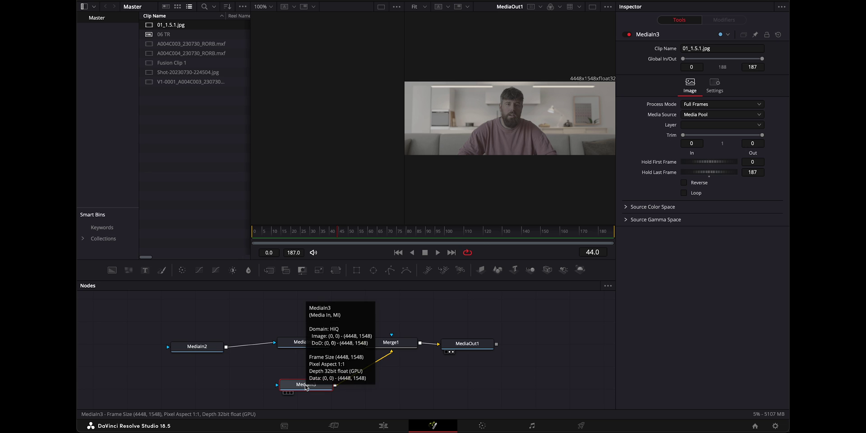
key("shift+space")
type("curve")
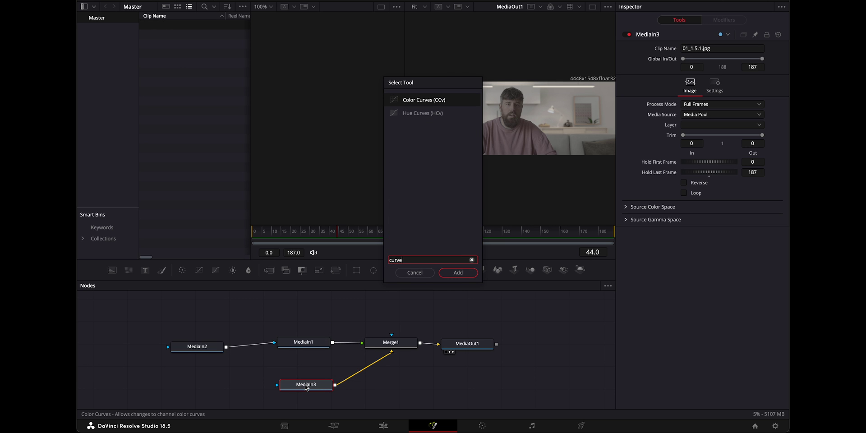
key("Return")
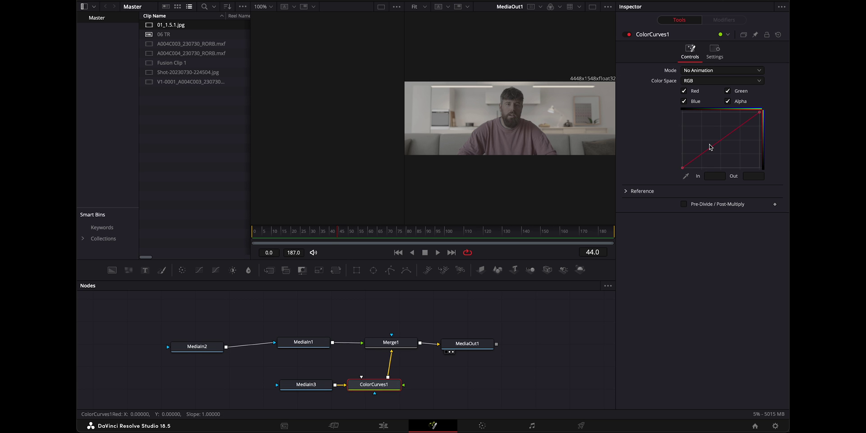
left_click_drag(723, 140, 725, 143)
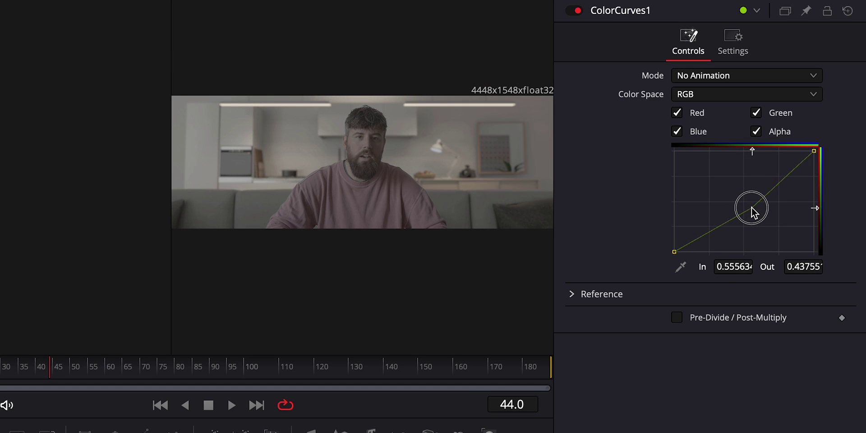
left_click_drag(751, 207, 751, 208)
- Play the graded composite full screen on the Color page to check how the man blends with the kitchen
left_click(482, 426)
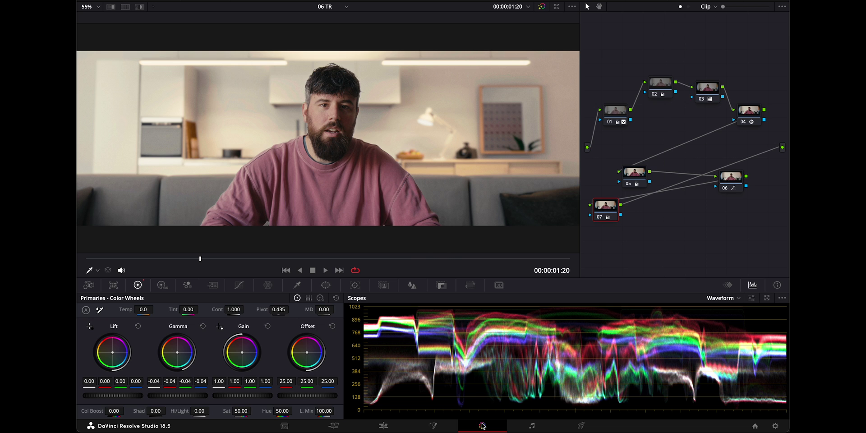
key("ctrl+f")
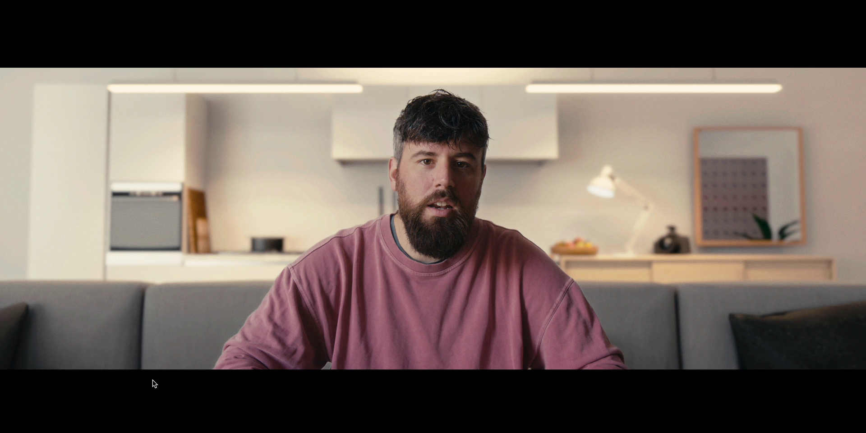
key("space")
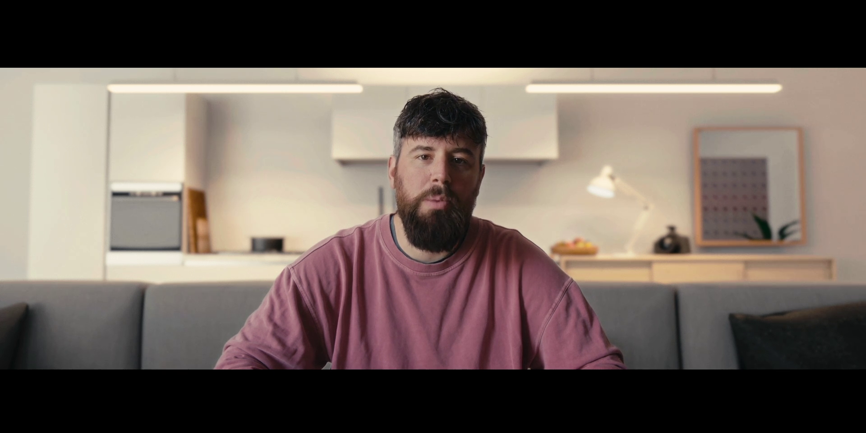